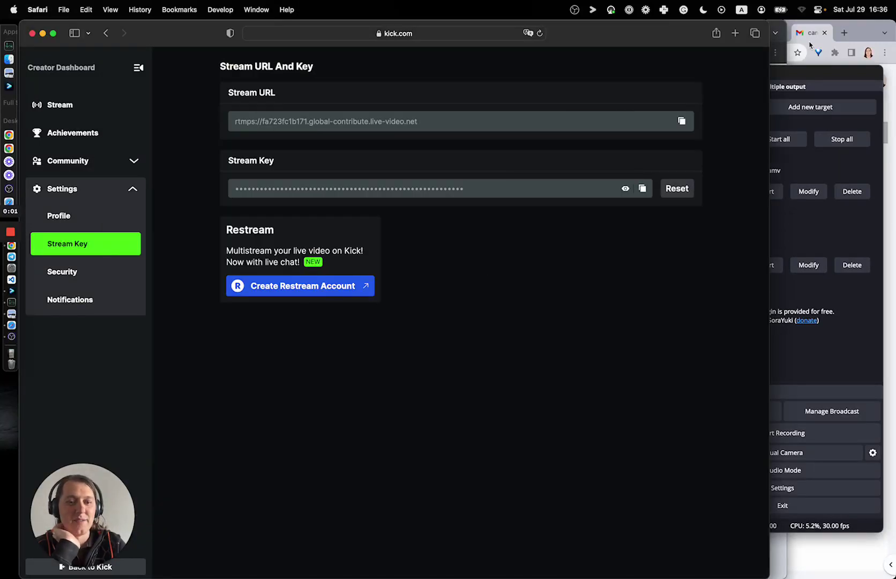
# - Read through the Gmail support thread about the Kick streaming problem
pyautogui.click(810, 45)
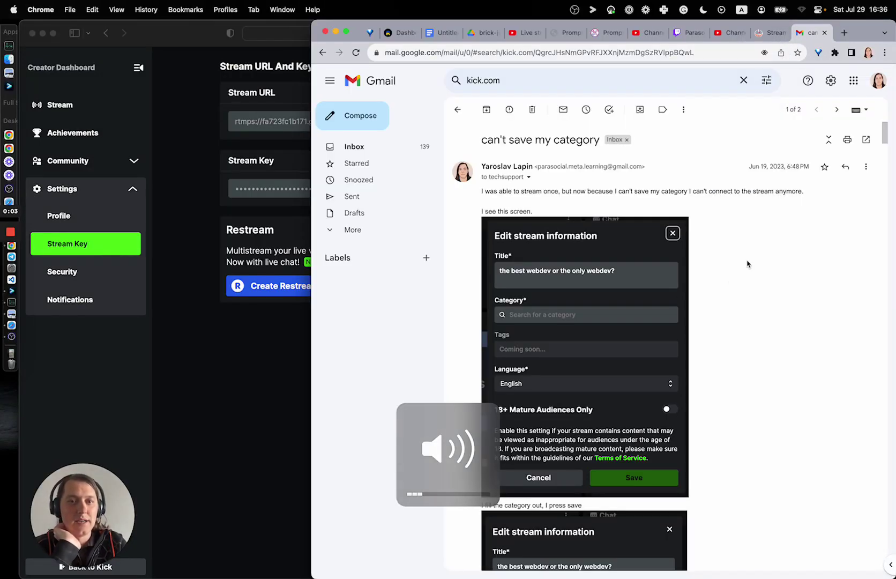
pyautogui.scroll(-2, 748, 264)
pyautogui.scroll(2, 747, 263)
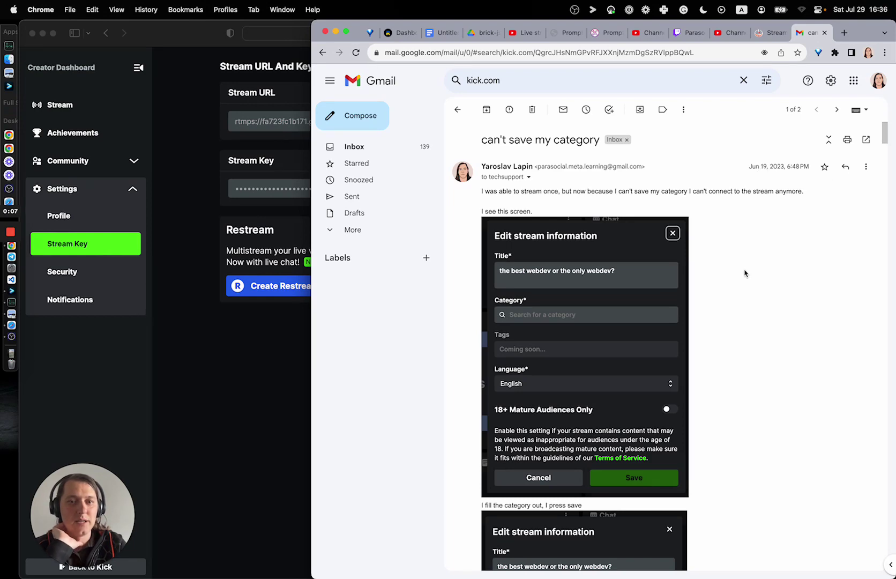
pyautogui.scroll(-10, 744, 273)
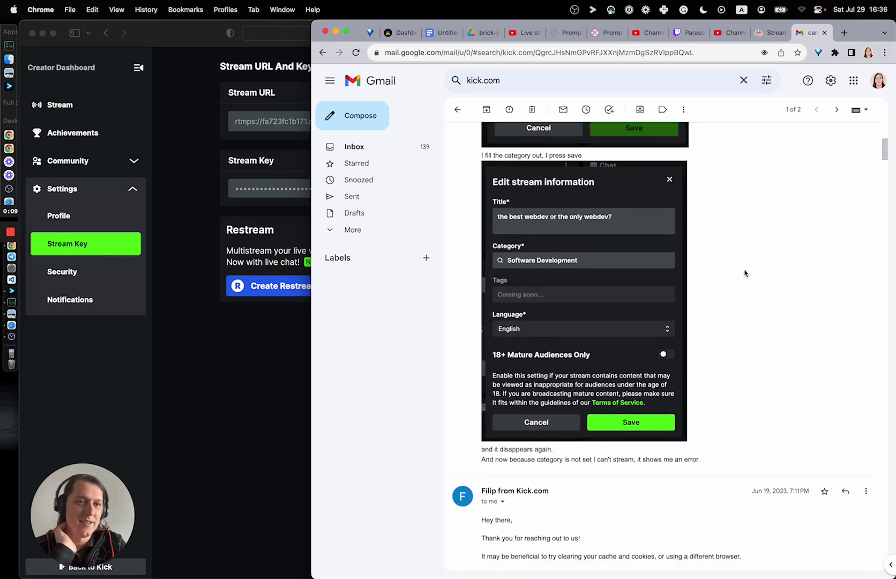
pyautogui.scroll(-4, 744, 273)
pyautogui.scroll(14, 745, 273)
pyautogui.scroll(-20, 745, 274)
pyautogui.scroll(4, 744, 273)
pyautogui.scroll(-20, 744, 273)
pyautogui.scroll(-20, 744, 273)
pyautogui.scroll(-20, 744, 273)
pyautogui.scroll(-20, 744, 273)
pyautogui.scroll(20, 745, 273)
pyautogui.scroll(20, 744, 273)
pyautogui.scroll(-5, 745, 273)
pyautogui.scroll(3, 744, 273)
# - Look through the Reddit thread about the issue
pyautogui.click(259, 397)
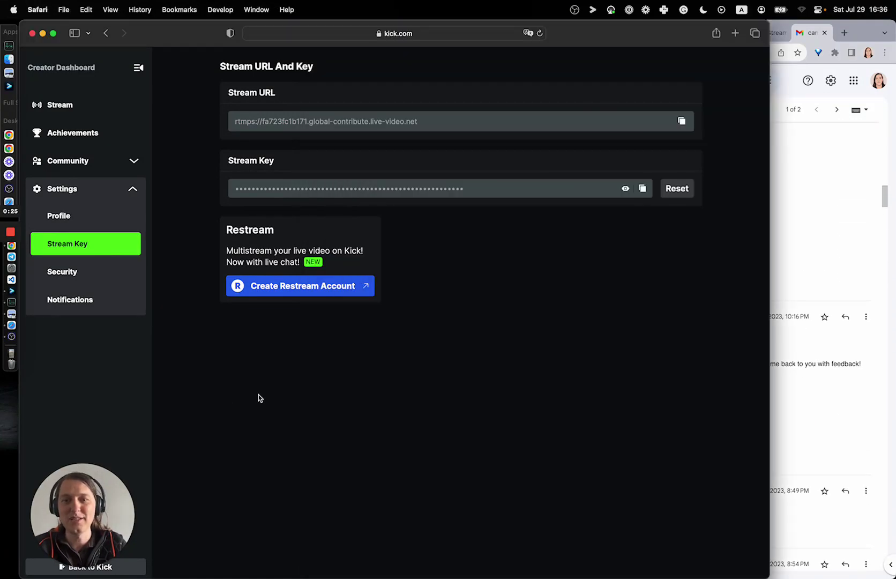
pyautogui.hotkey('ctrl', 'Up')
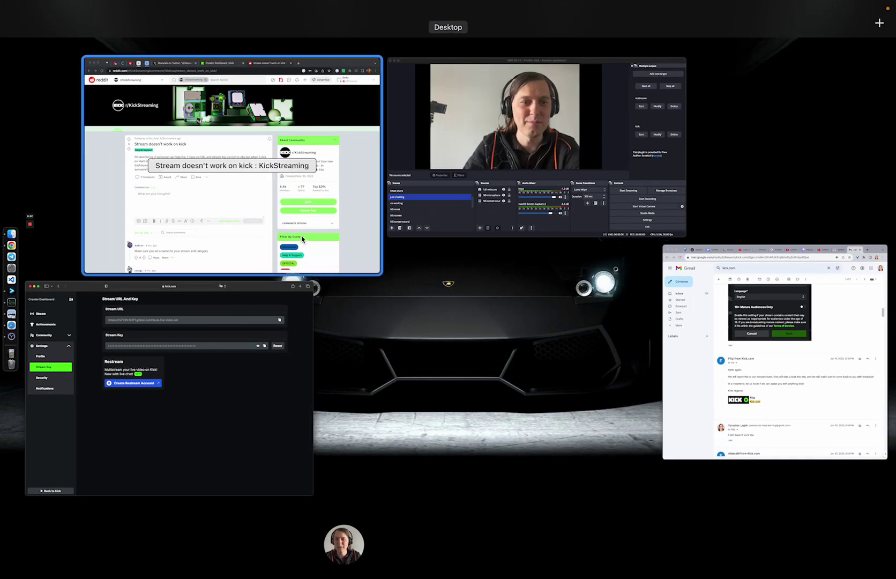
pyautogui.click(332, 226)
pyautogui.scroll(-10, 127, 318)
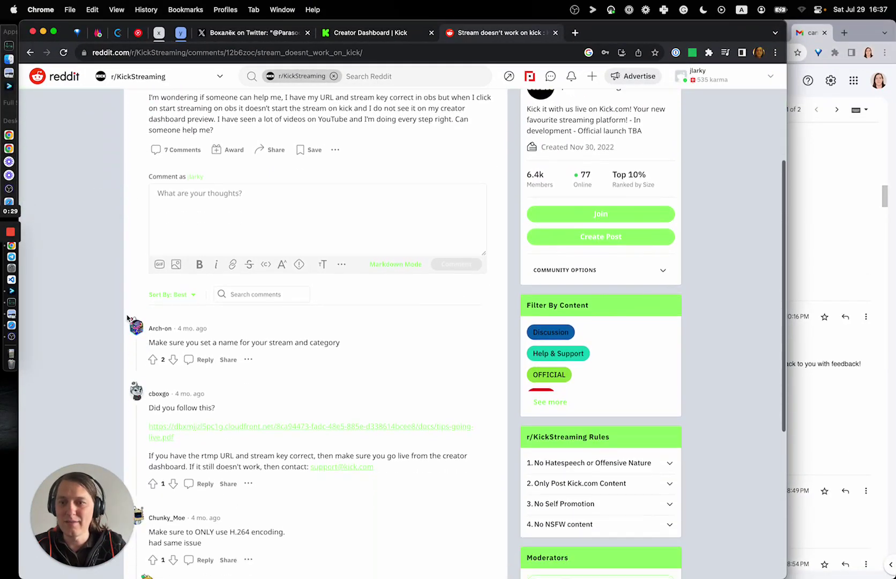
pyautogui.scroll(-3, 127, 318)
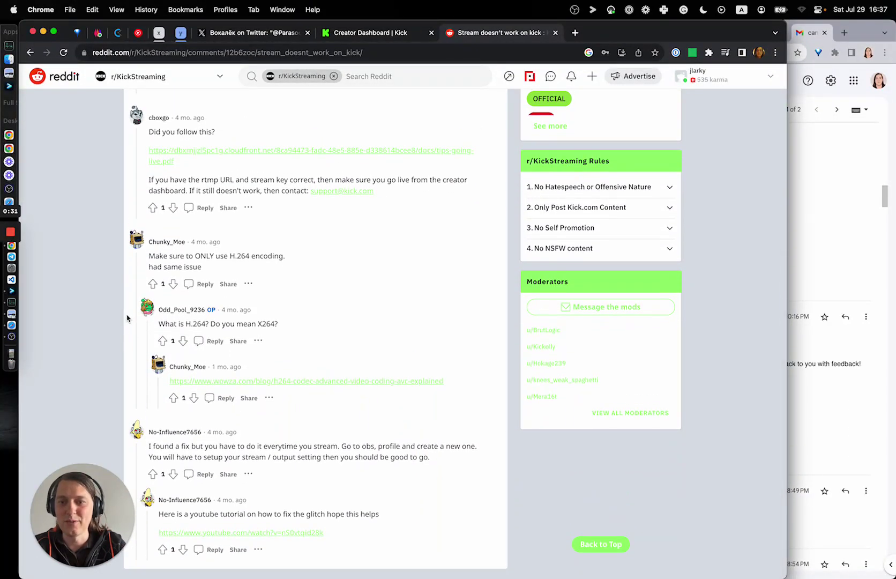
pyautogui.scroll(3, 127, 318)
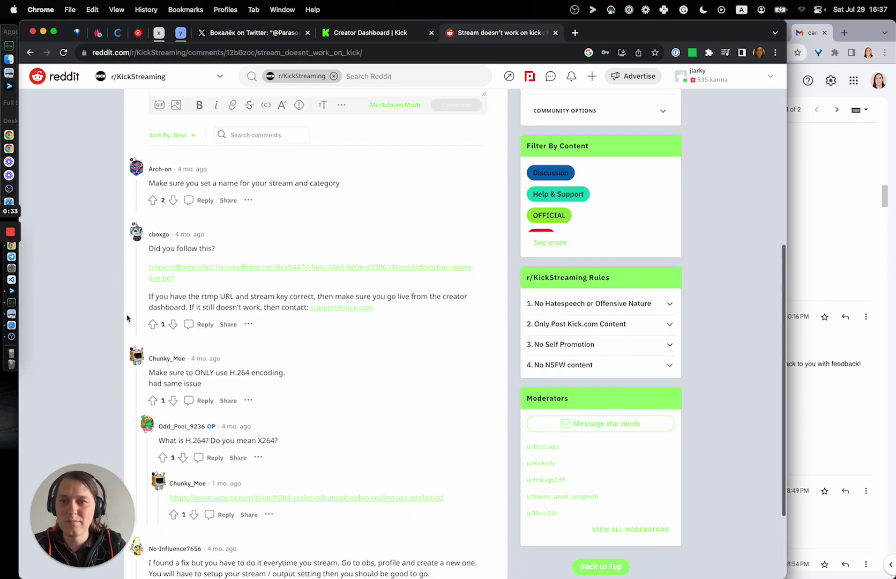
pyautogui.scroll(-3, 267, 520)
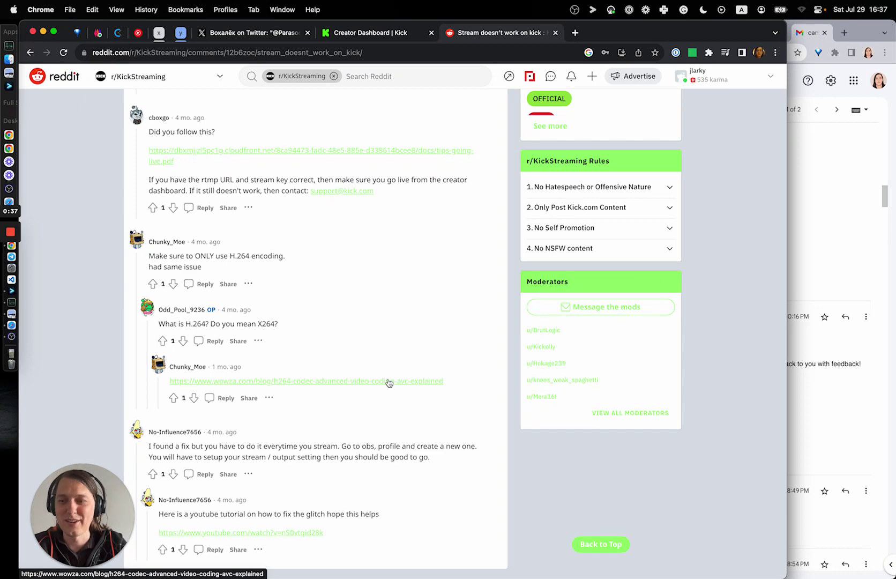
# - Switch back to the Kick Creator Dashboard, then bring OBS forward
pyautogui.hotkey('ctrl', 'Up')
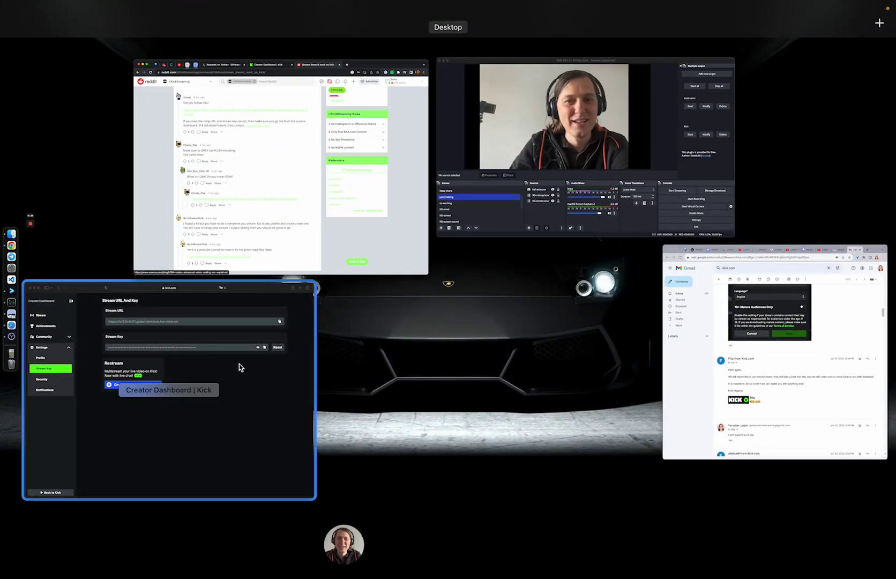
pyautogui.click(263, 369)
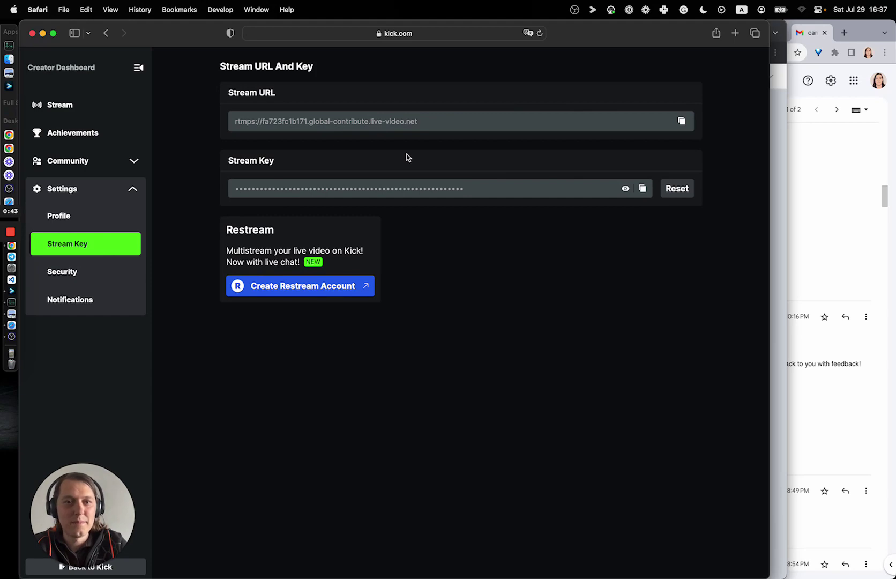
pyautogui.hotkey('ctrl', 'Up')
pyautogui.click(208, 376)
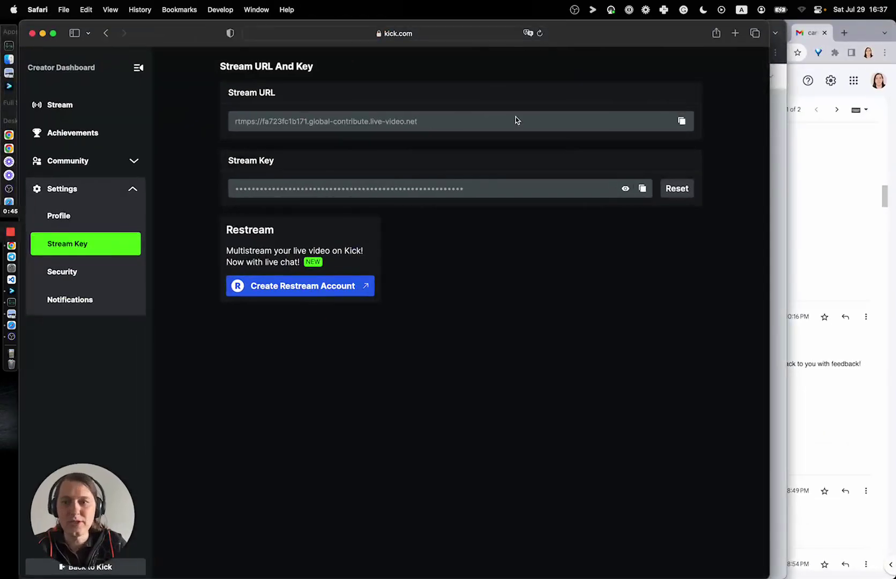
pyautogui.hotkey('ctrl', 'Up')
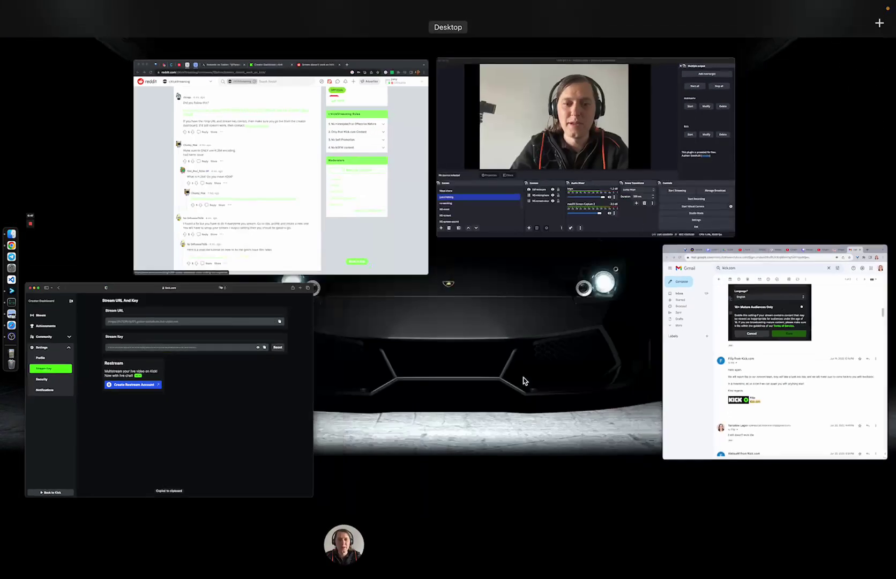
pyautogui.click(692, 178)
# - In OBS Stream settings, replace the Server address with Kick's Stream URL
pyautogui.click(797, 485)
pyautogui.click(271, 149)
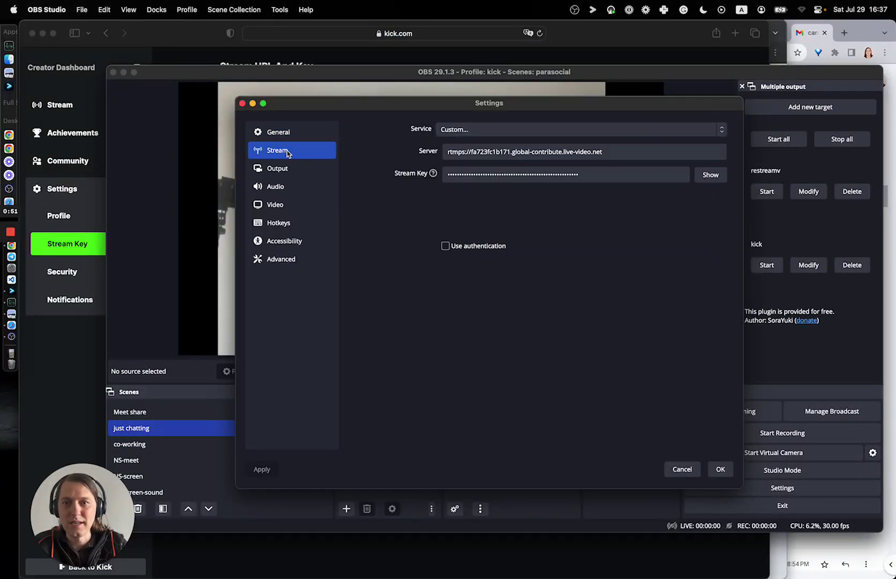
pyautogui.tripleClick(503, 152)
pyautogui.write('rtmps://fa723fc1b171.global-contribute.live-video.net')
# - Copy the Kick stream key and paste it over OBS's existing Stream Key
pyautogui.click(75, 370)
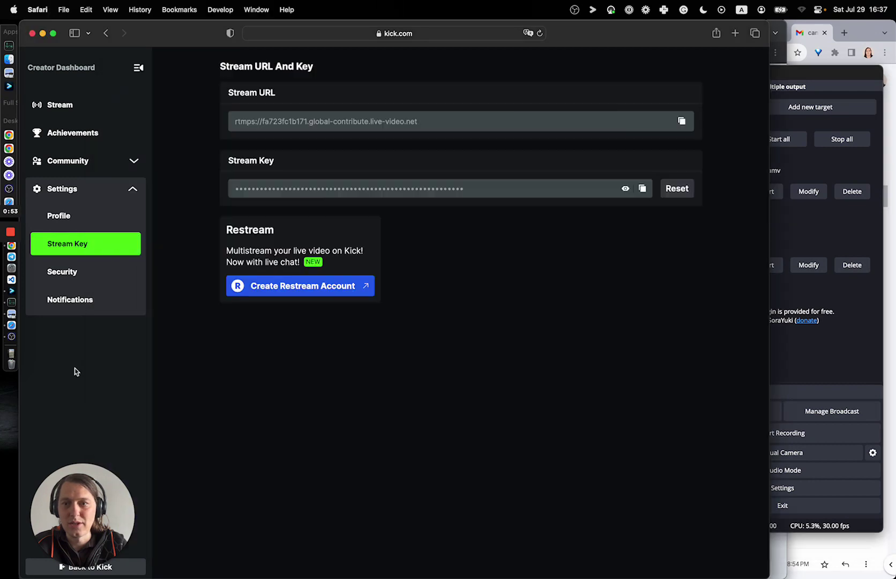
pyautogui.click(642, 188)
pyautogui.press('super+Tab')
pyautogui.tripleClick(569, 174)
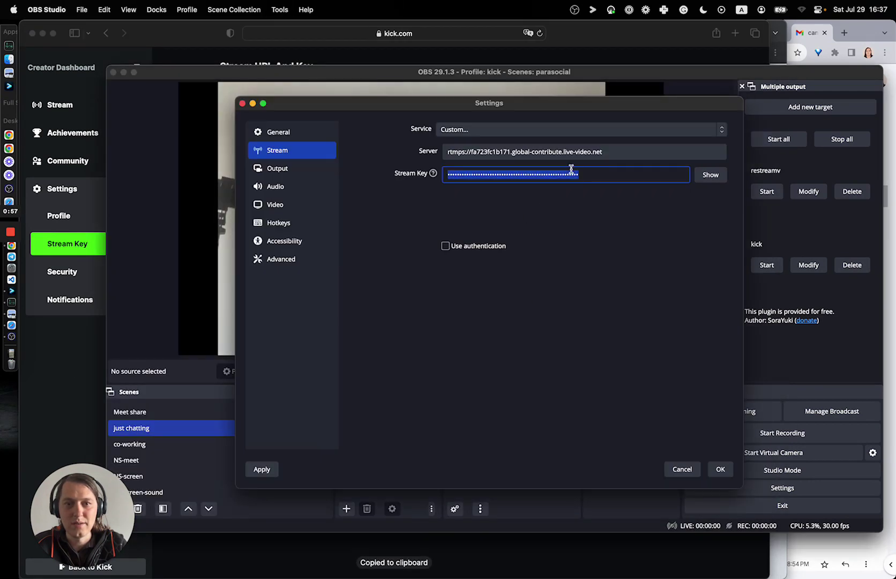
pyautogui.press('super+v')
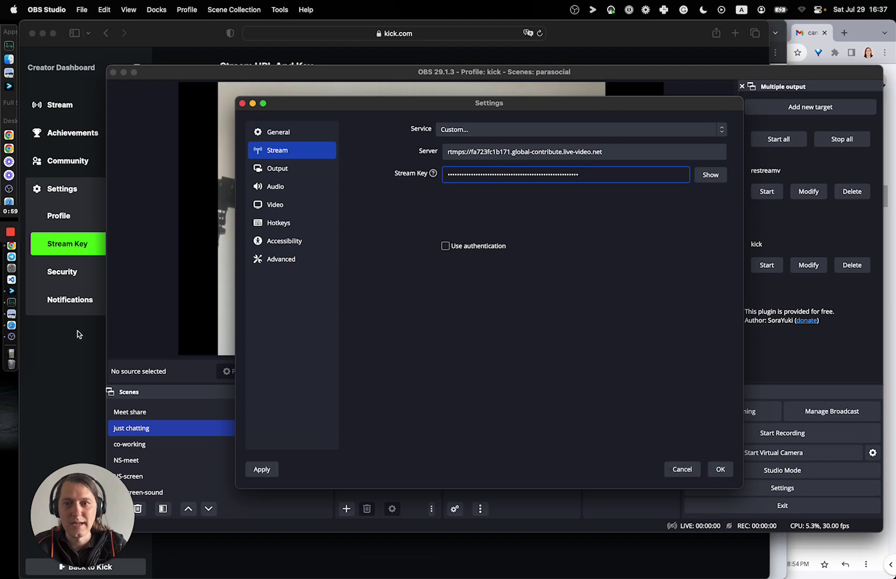
# - Reveal the pasted key, compare it with Kick's, and save the settings with OK
pyautogui.click(83, 358)
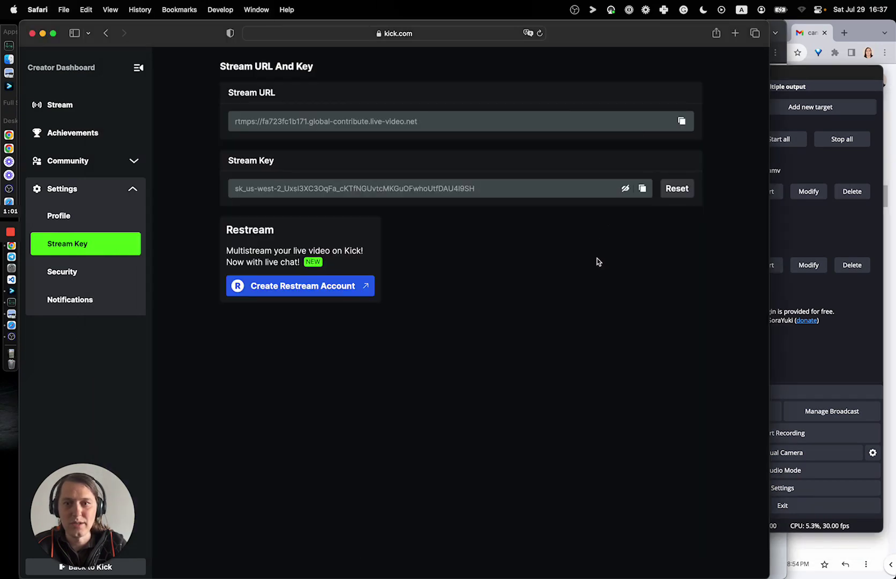
pyautogui.press('super+Tab')
pyautogui.click(708, 174)
pyautogui.press('super+Tab')
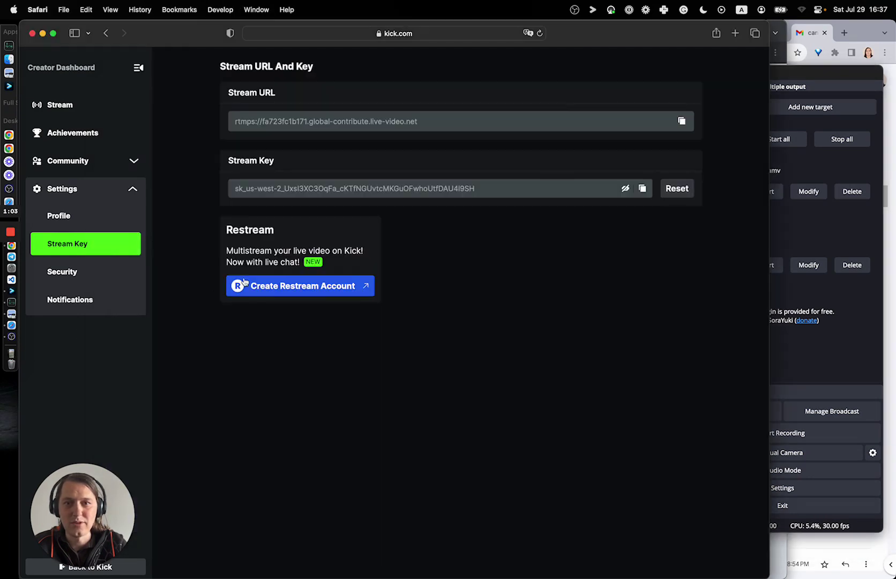
pyautogui.press('super+Tab')
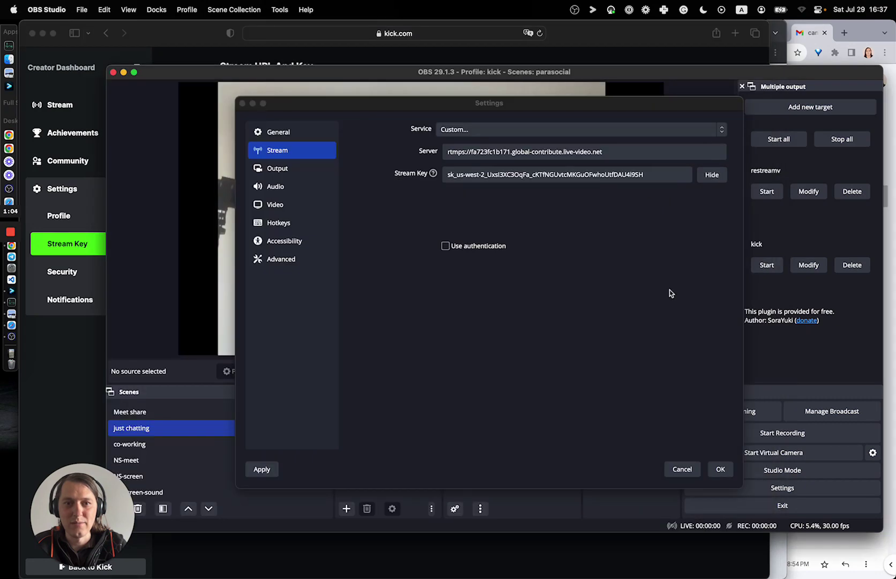
pyautogui.click(721, 469)
pyautogui.click(814, 487)
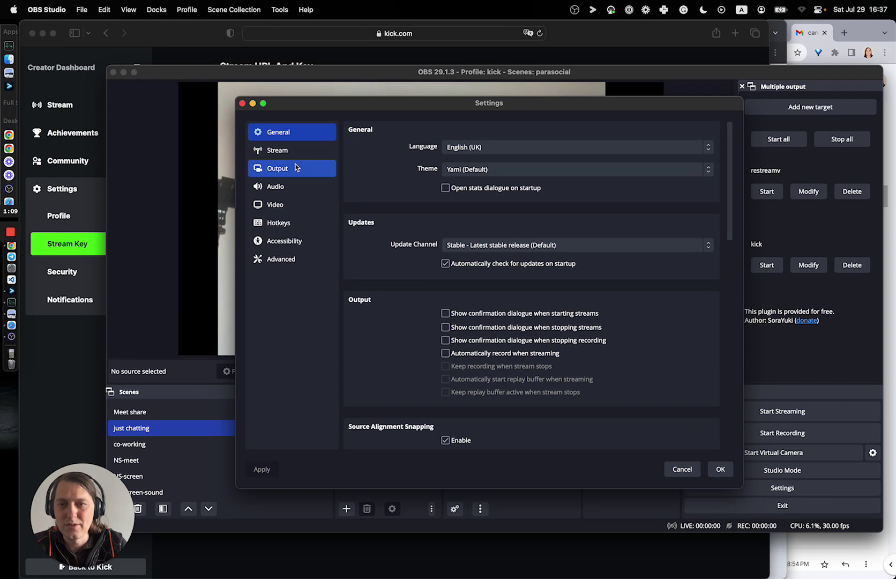
pyautogui.click(295, 167)
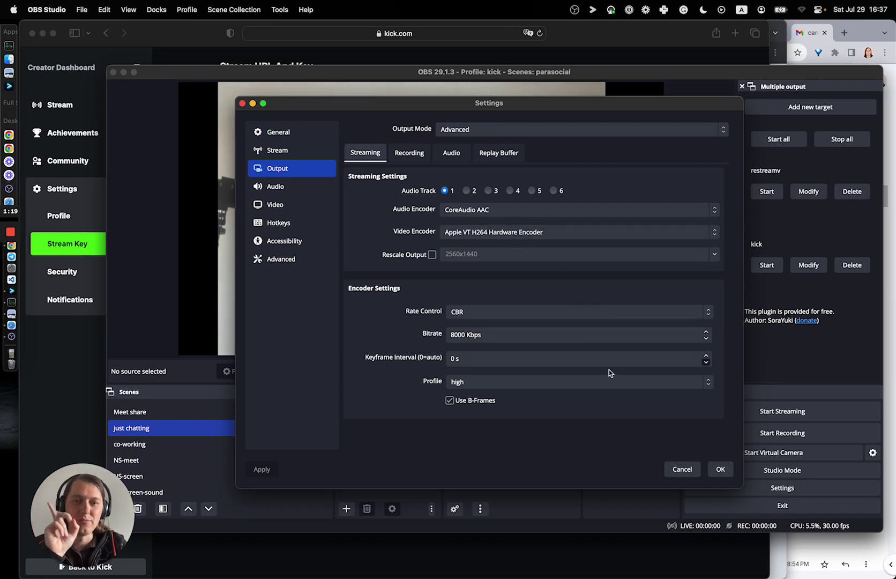
pyautogui.click(682, 470)
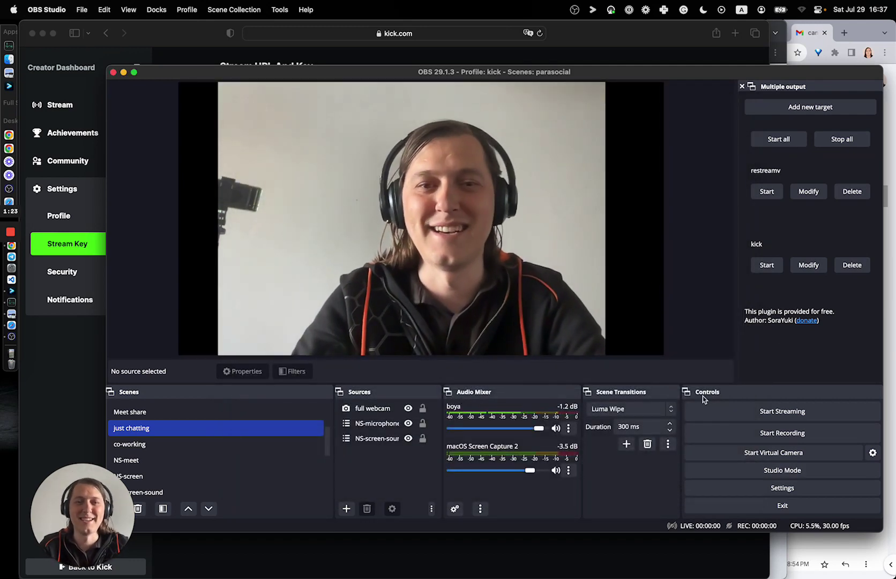
# - Open Kick's stream information editor and resize the browser so the dialog fits
pyautogui.click(63, 376)
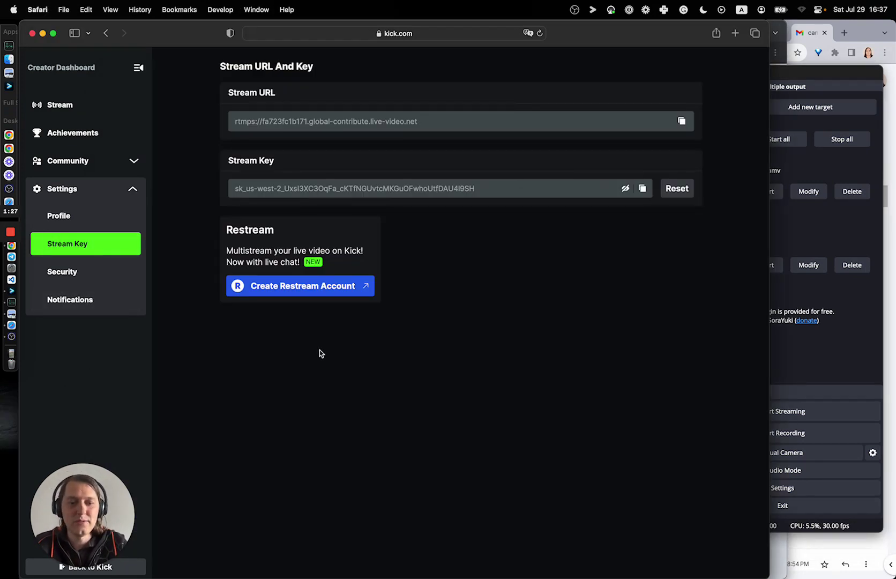
pyautogui.click(85, 110)
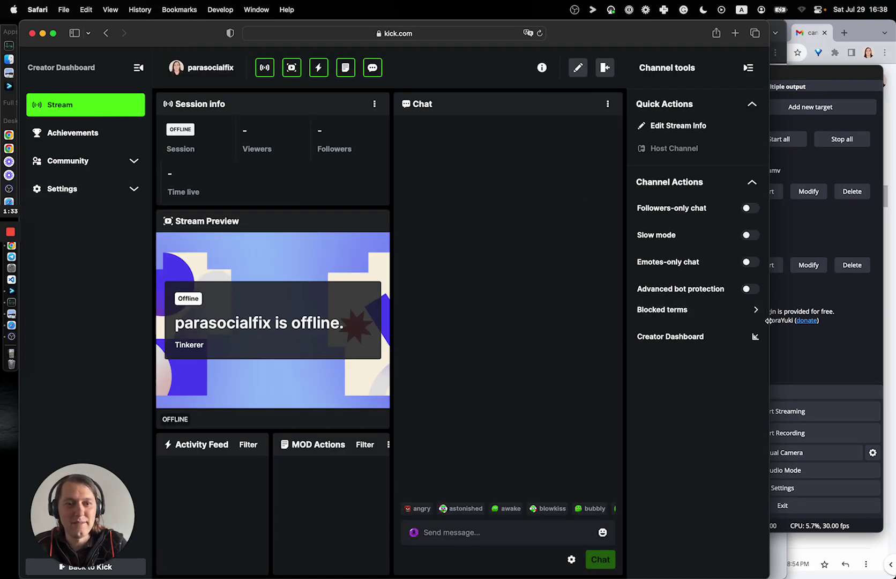
pyautogui.moveTo(769, 321); pyautogui.dragTo(806, 306)
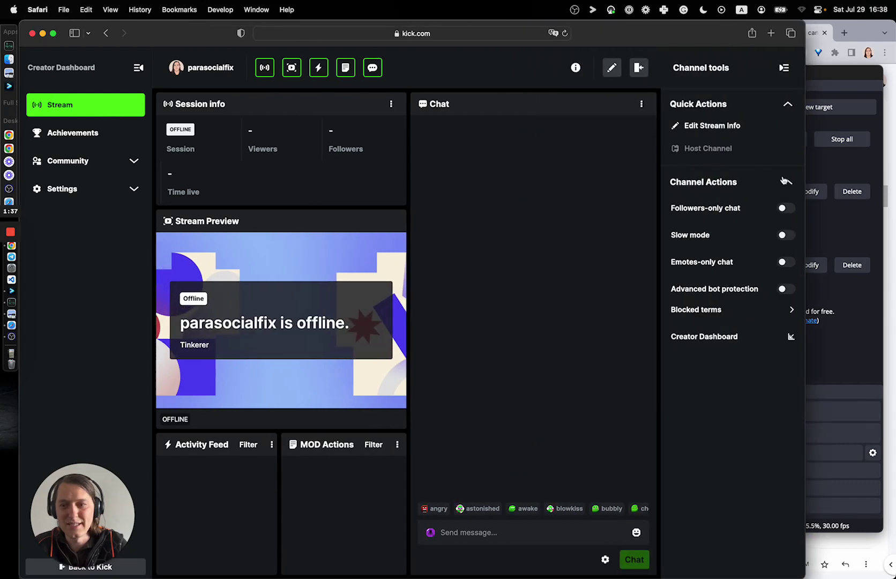
pyautogui.click(720, 128)
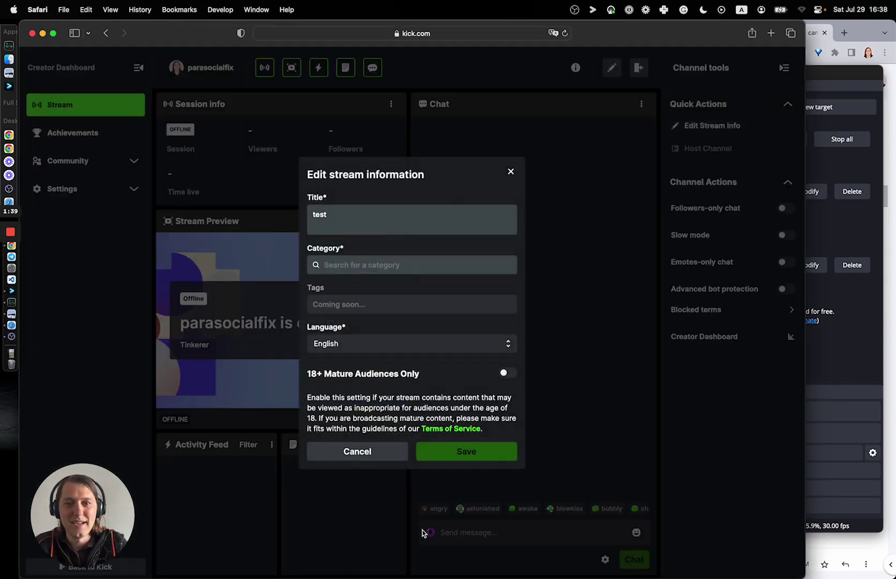
pyautogui.moveTo(415, 576); pyautogui.dragTo(444, 137)
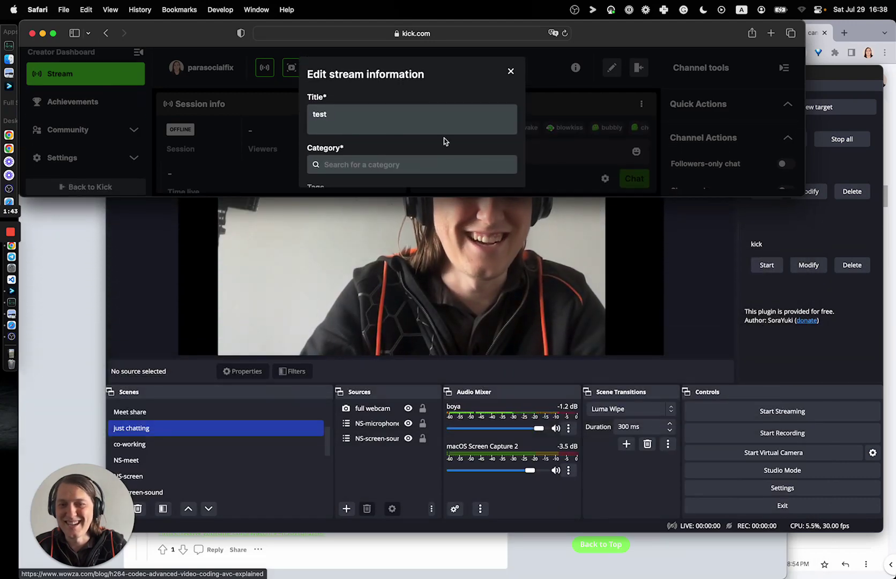
pyautogui.moveTo(554, 197); pyautogui.dragTo(517, 414)
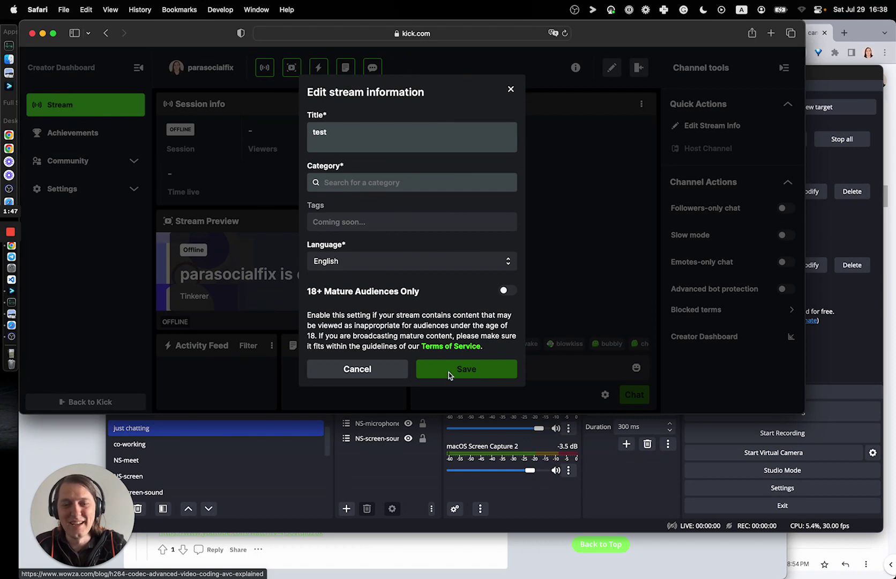
pyautogui.moveTo(432, 416); pyautogui.dragTo(429, 510)
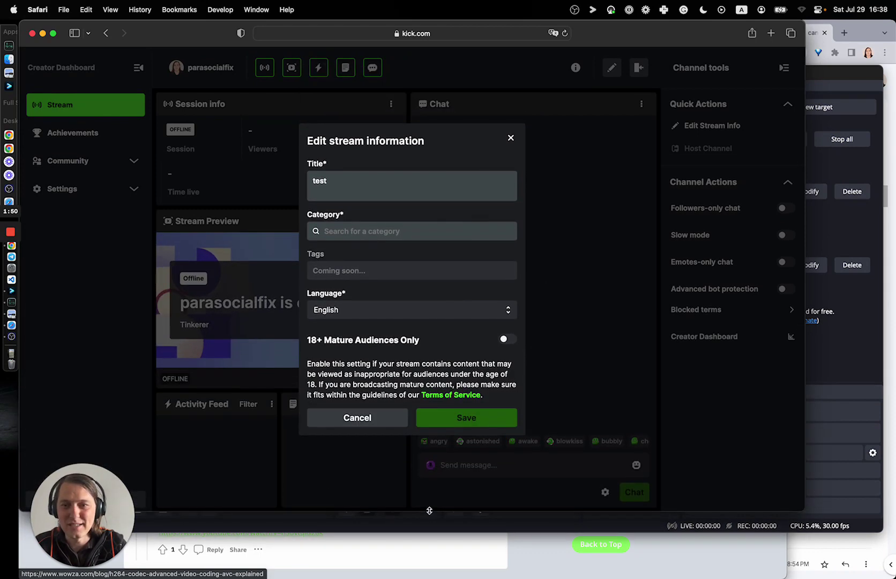
# - Search the category 'just cha', choose Just Chatting, and save
pyautogui.click(367, 232)
pyautogui.write('just')
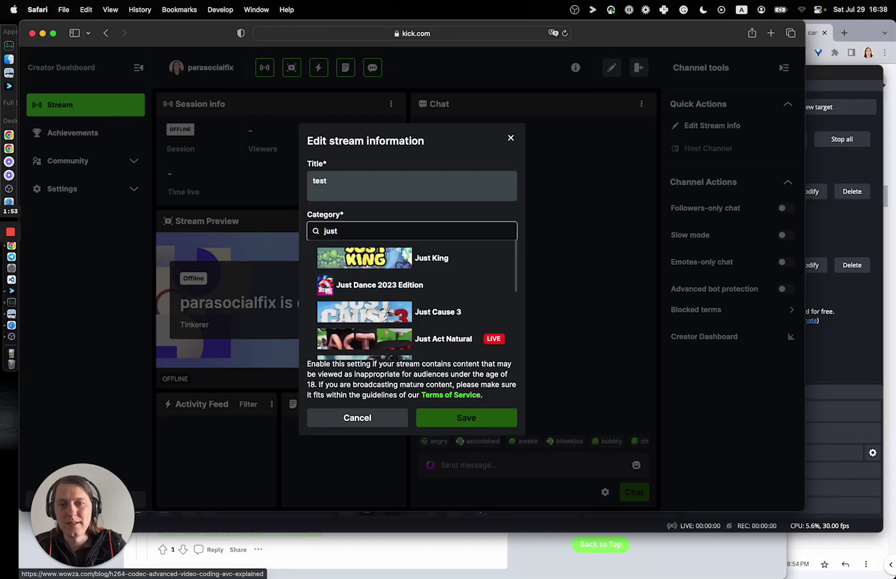
pyautogui.write(' cha')
pyautogui.click(403, 250)
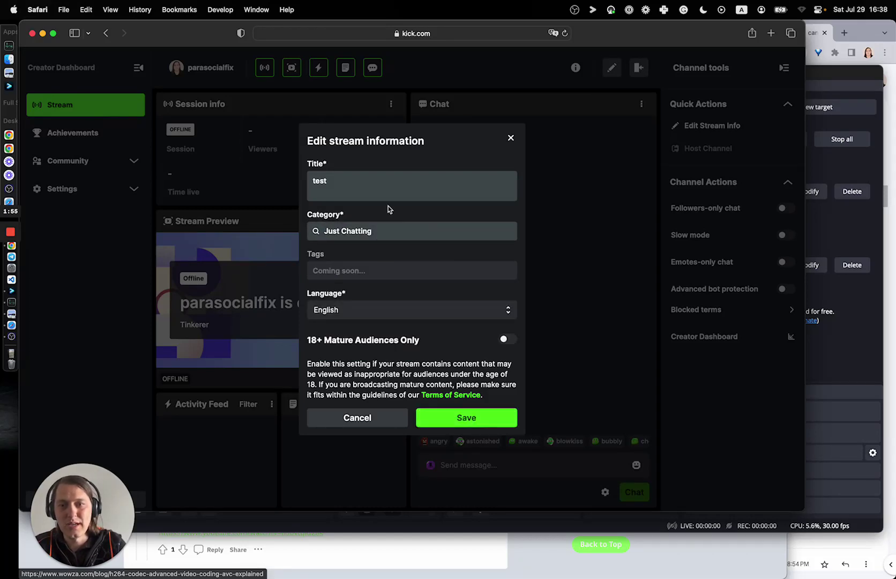
pyautogui.click(456, 420)
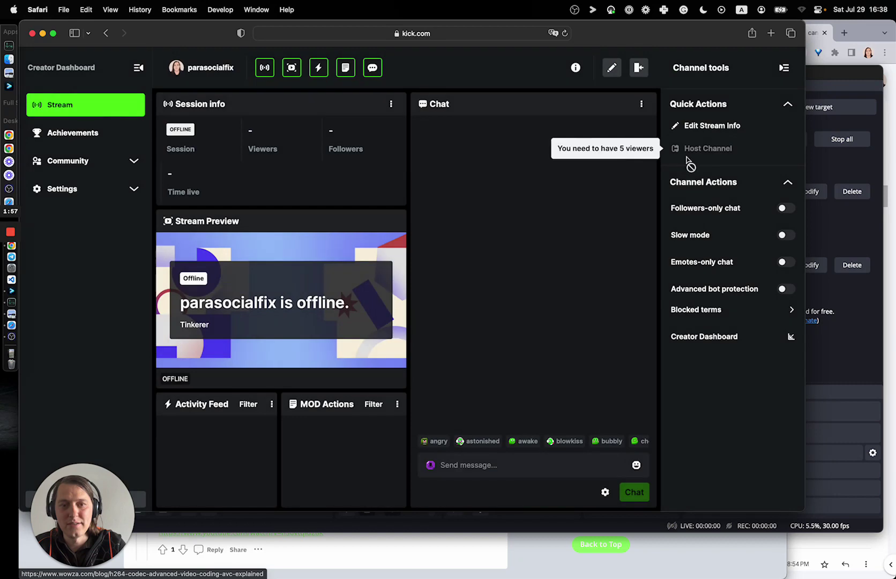
# - Reopen the editor, search 'soft', choose Software Development, and save
pyautogui.click(711, 127)
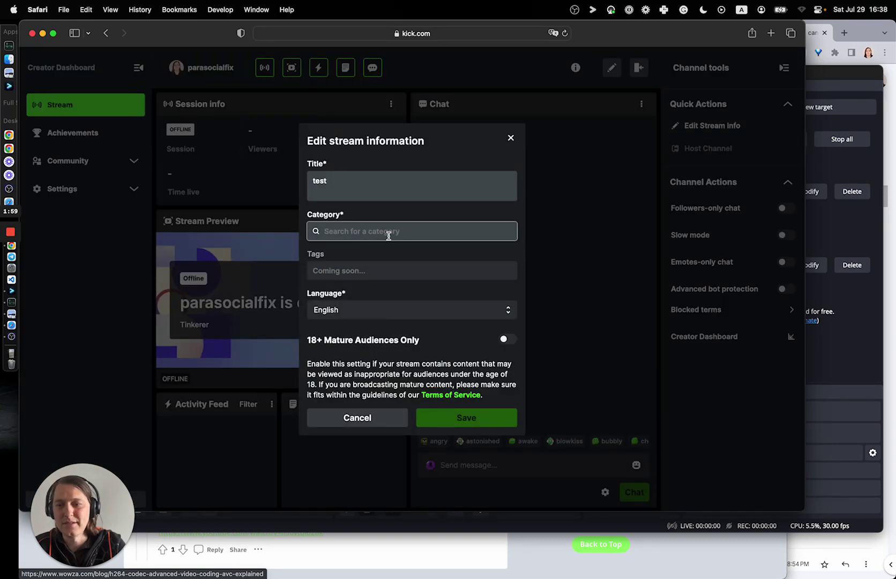
pyautogui.write('soft')
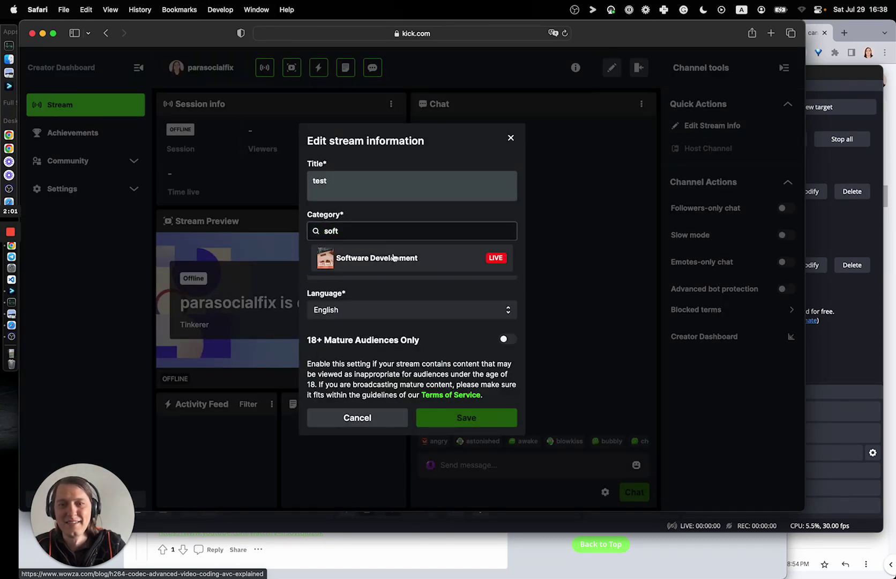
pyautogui.click(393, 258)
pyautogui.click(463, 420)
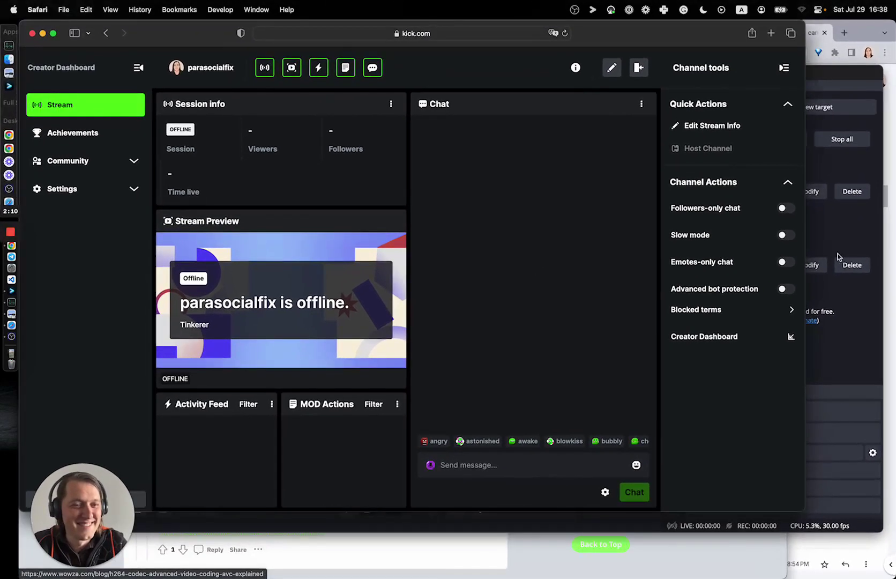
# - Shrink and lower the OBS window beside the Kick dashboard, then start streaming to Kick
pyautogui.click(833, 300)
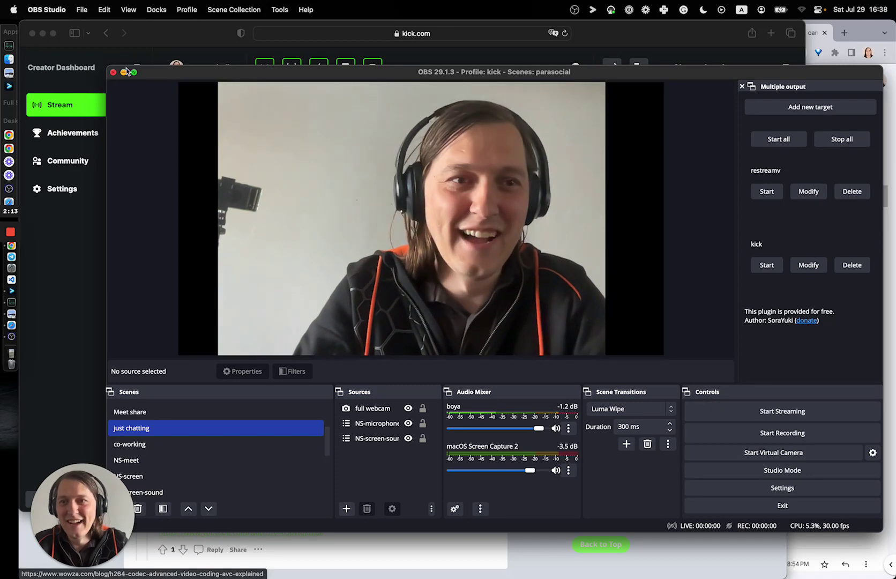
pyautogui.moveTo(377, 71); pyautogui.dragTo(377, 198)
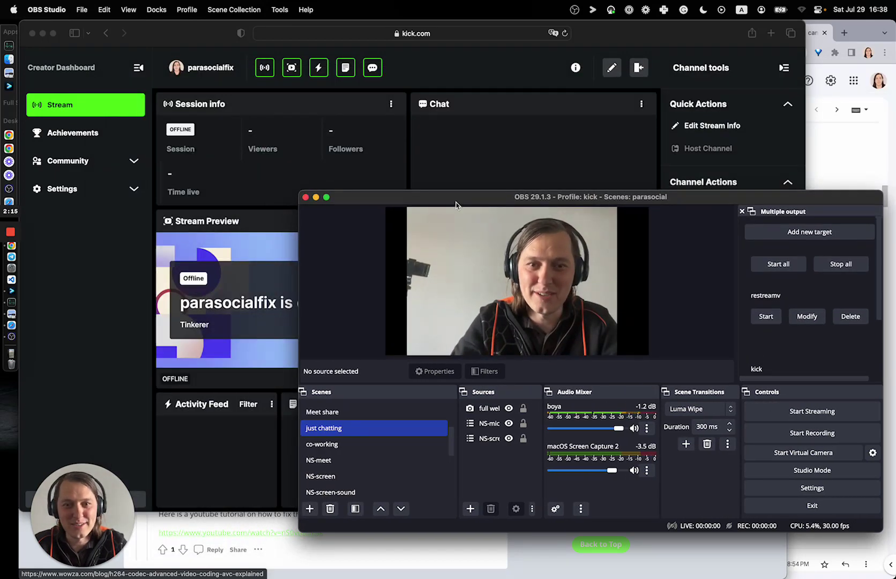
pyautogui.moveTo(456, 204); pyautogui.dragTo(445, 237)
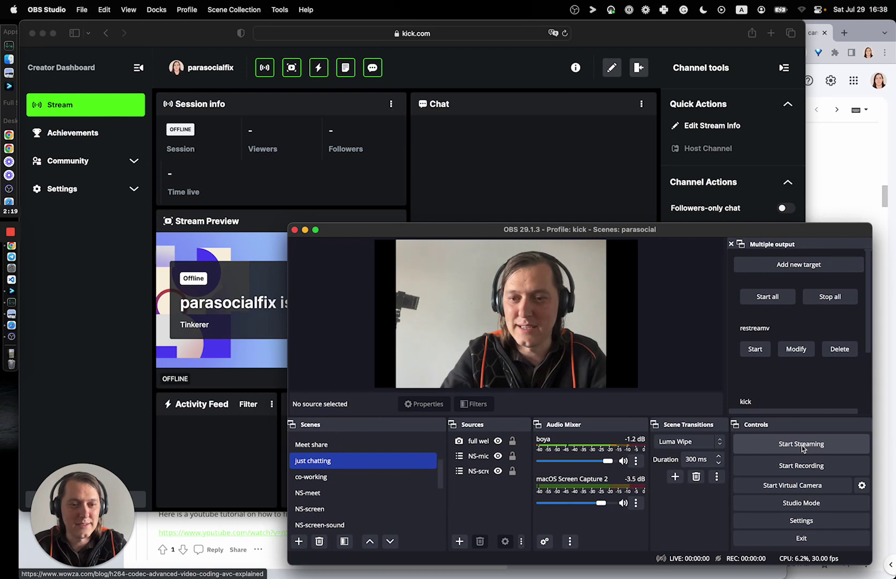
pyautogui.click(801, 445)
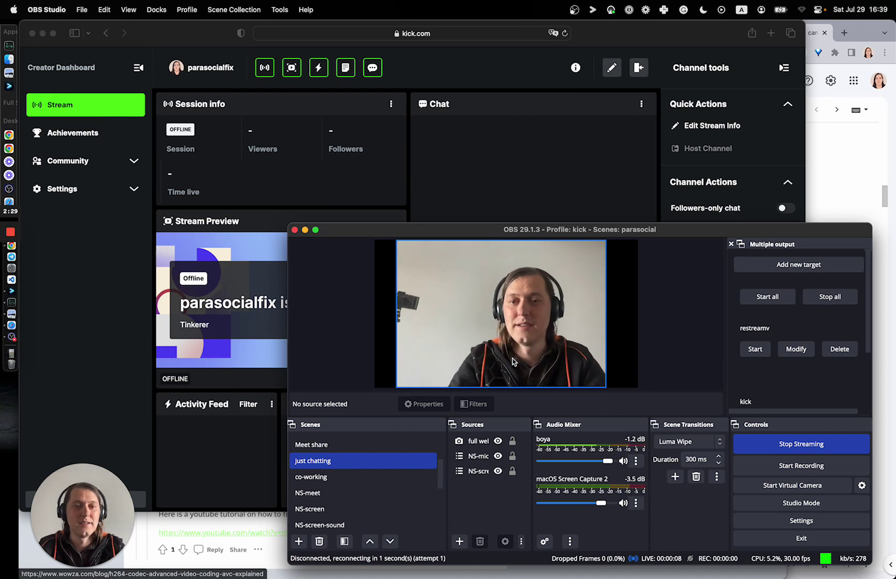
pyautogui.scroll(-3, 787, 342)
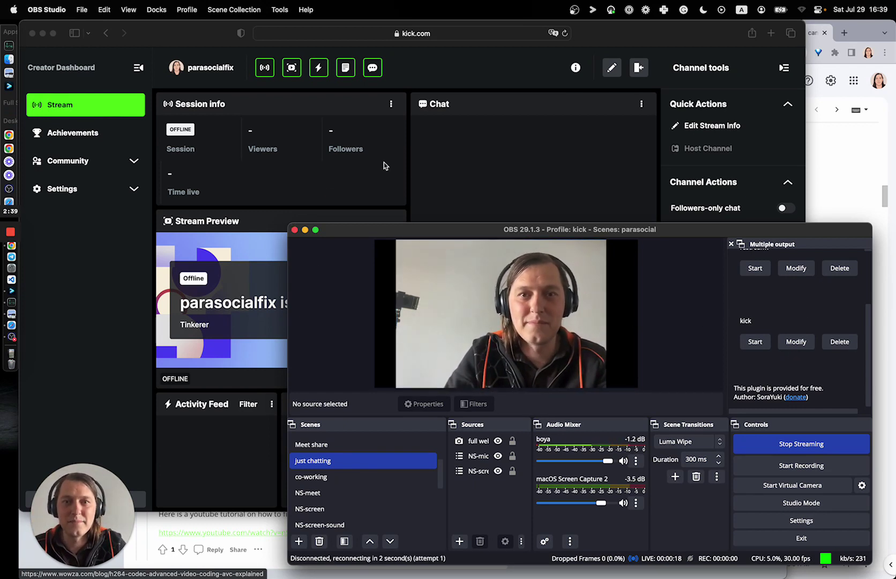
# - In Edit Stream Info, search '1', pick Time Bandit: Part 1, and save
pyautogui.click(481, 149)
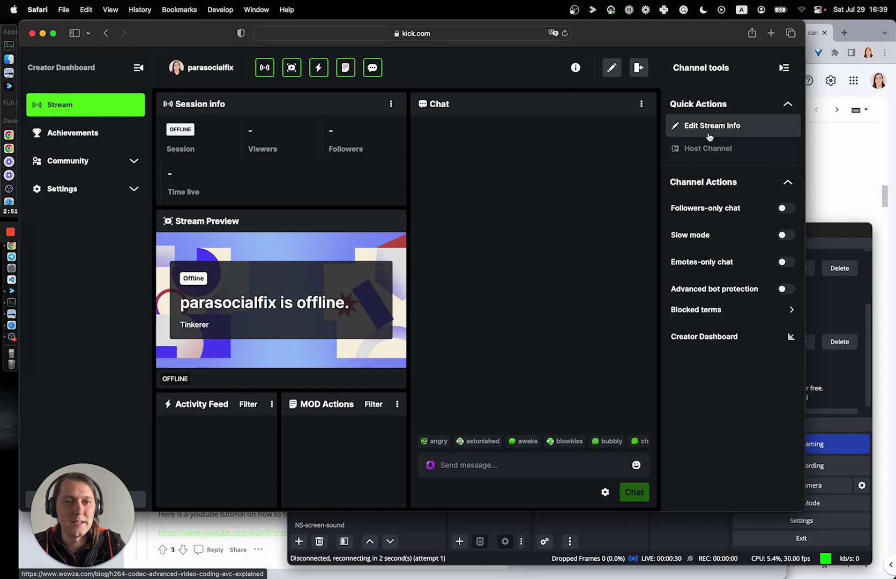
pyautogui.click(687, 126)
pyautogui.click(368, 233)
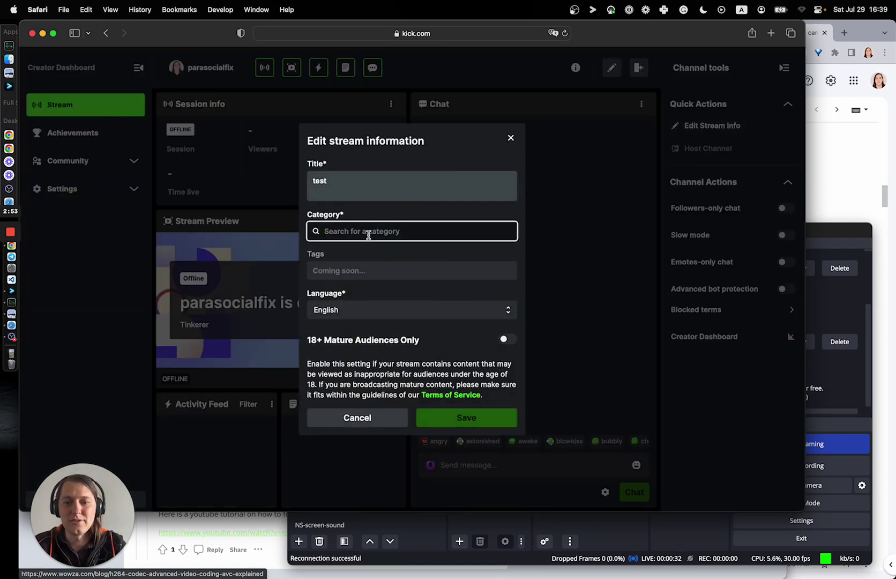
pyautogui.write('as')
pyautogui.press('BackSpace')
pyautogui.press('BackSpace')
pyautogui.write('1')
pyautogui.click(370, 255)
pyautogui.click(466, 417)
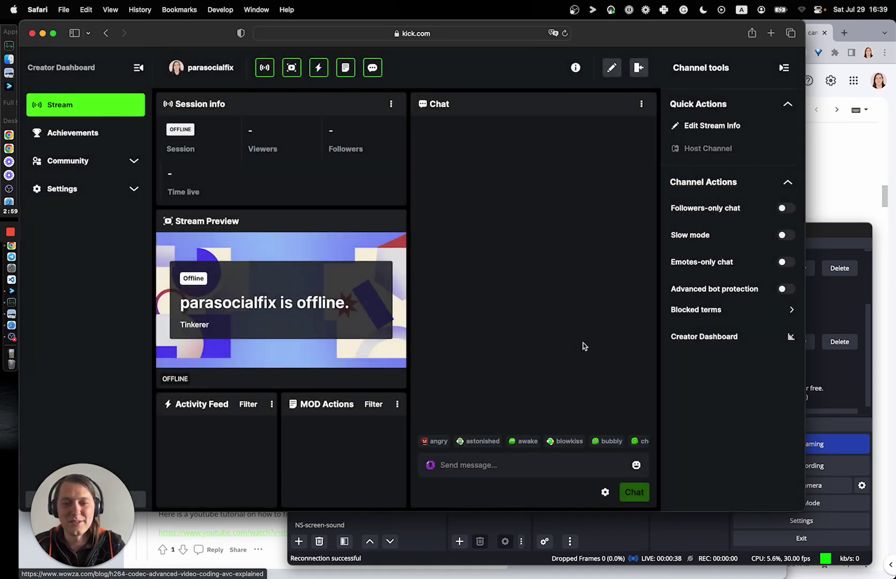
# - Reopen the editor, search '2', pick Alien War 2 DogFight, and save
pyautogui.click(712, 126)
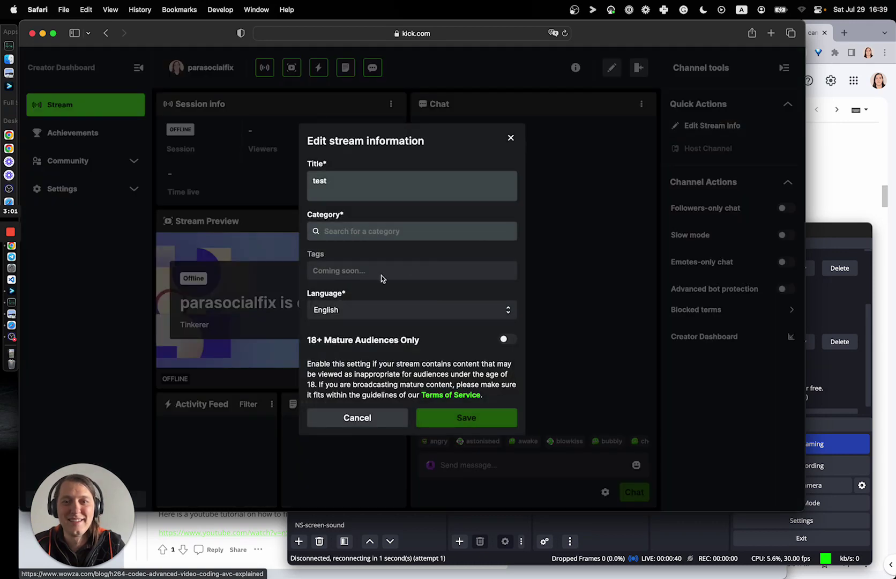
pyautogui.click(372, 231)
pyautogui.write('2')
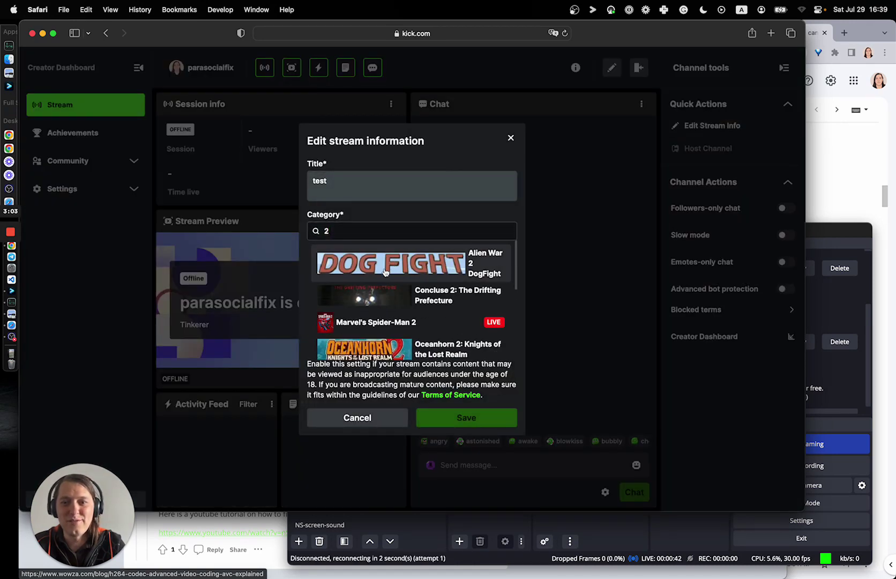
pyautogui.click(387, 269)
pyautogui.click(467, 422)
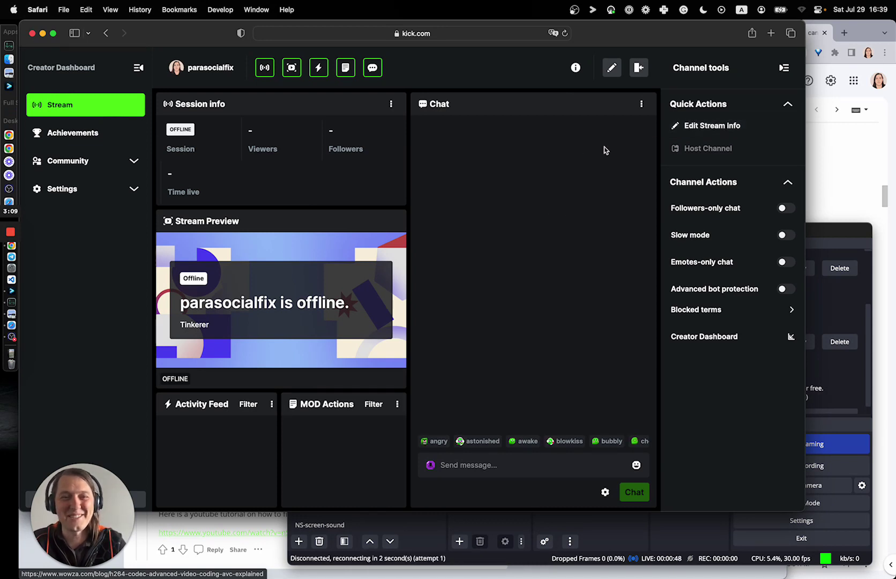
pyautogui.click(63, 189)
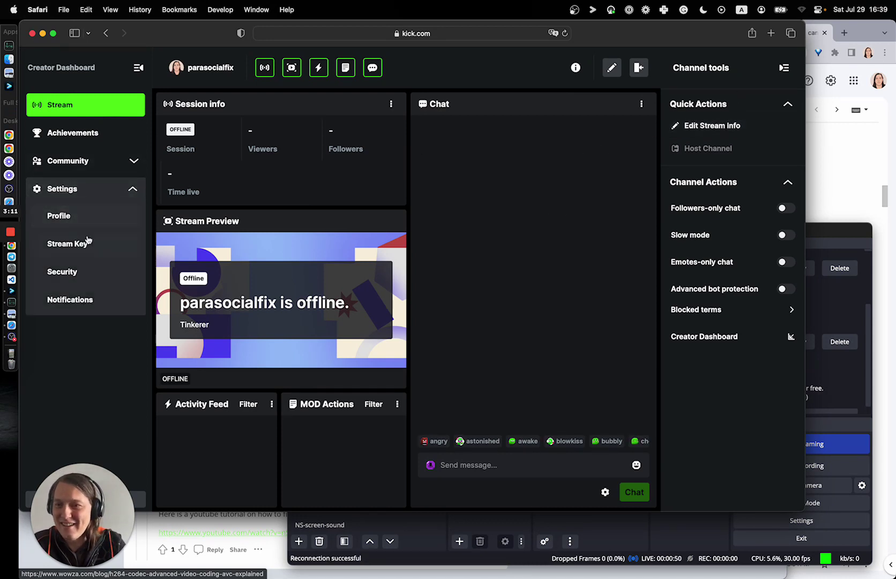
pyautogui.click(89, 219)
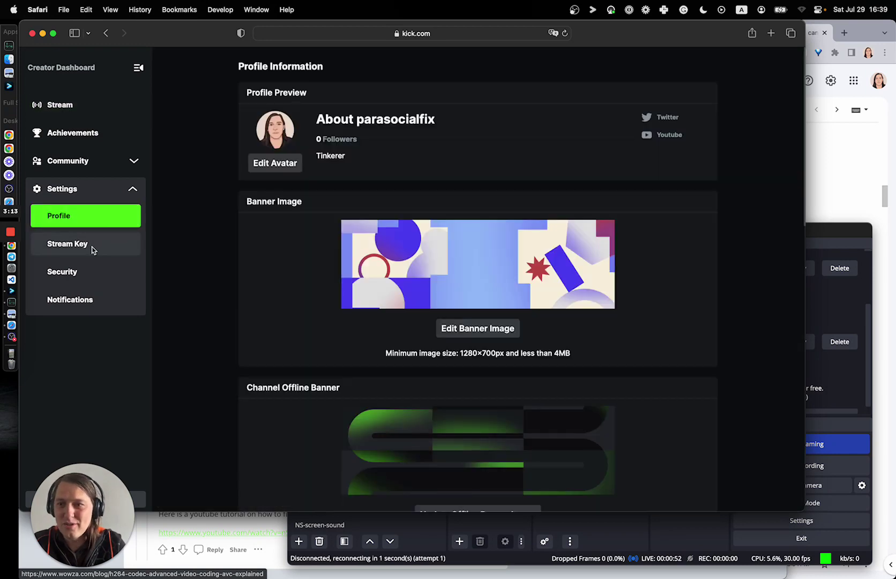
pyautogui.click(94, 248)
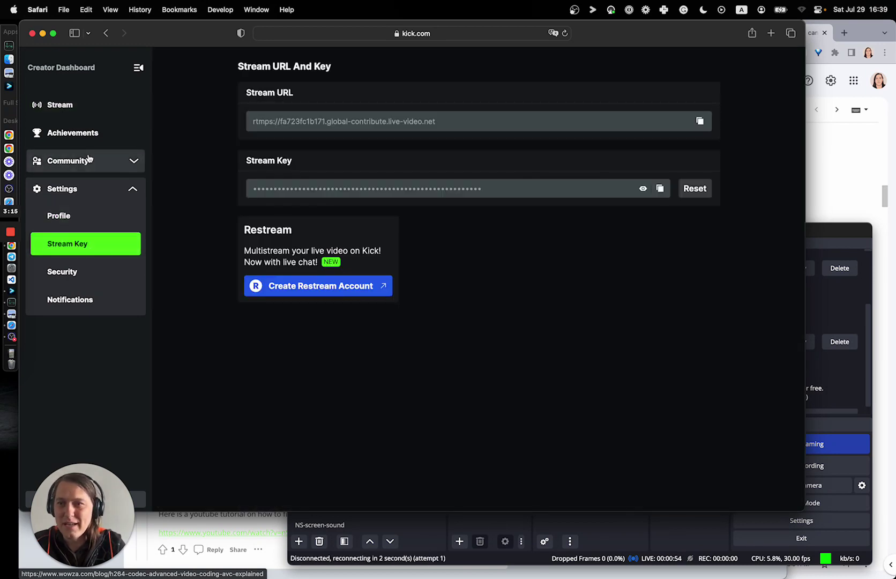
pyautogui.click(86, 107)
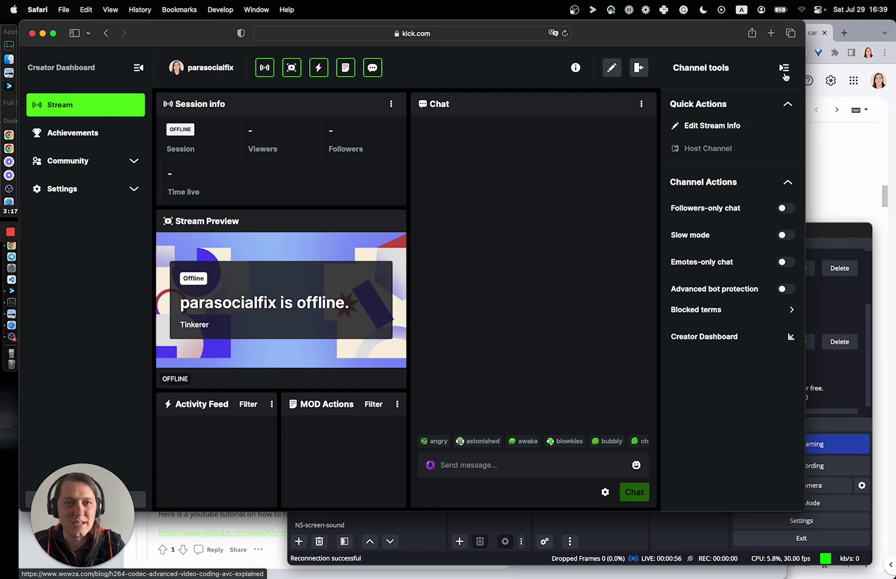
pyautogui.click(714, 125)
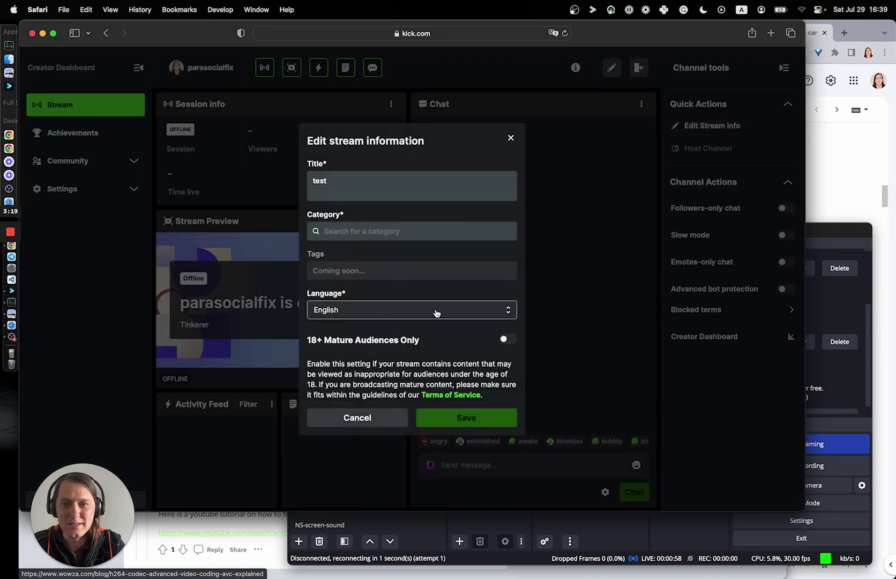
pyautogui.click(406, 225)
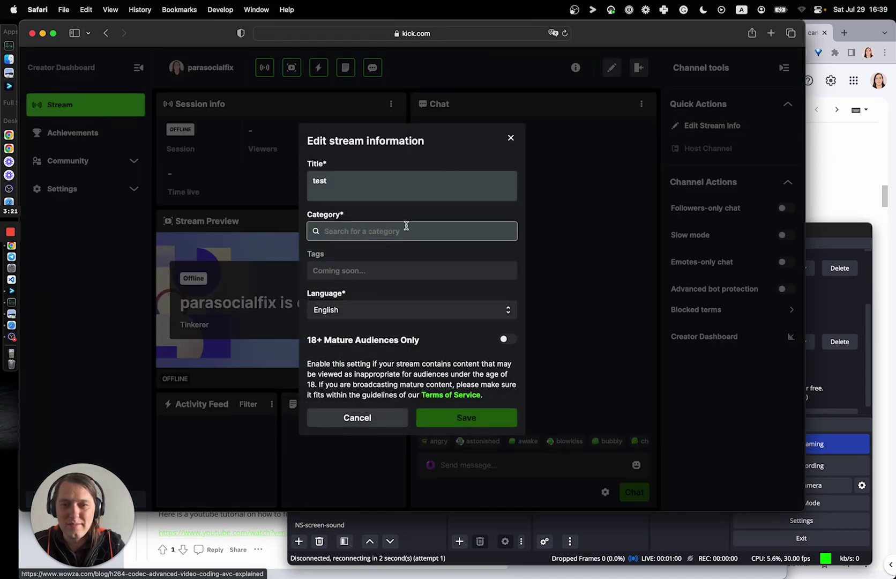
pyautogui.write('dfsv')
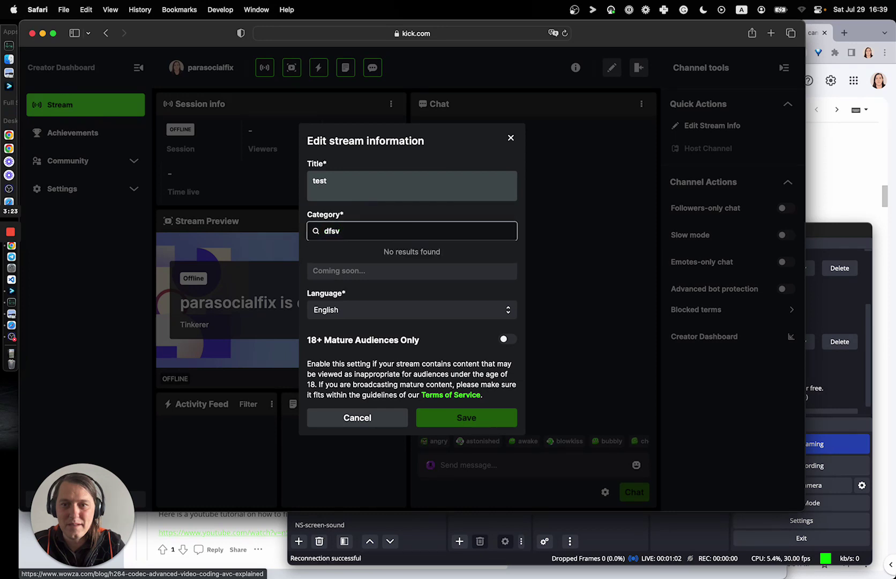
pyautogui.press('BackSpace')
pyautogui.press('BackSpace')
pyautogui.write('2')
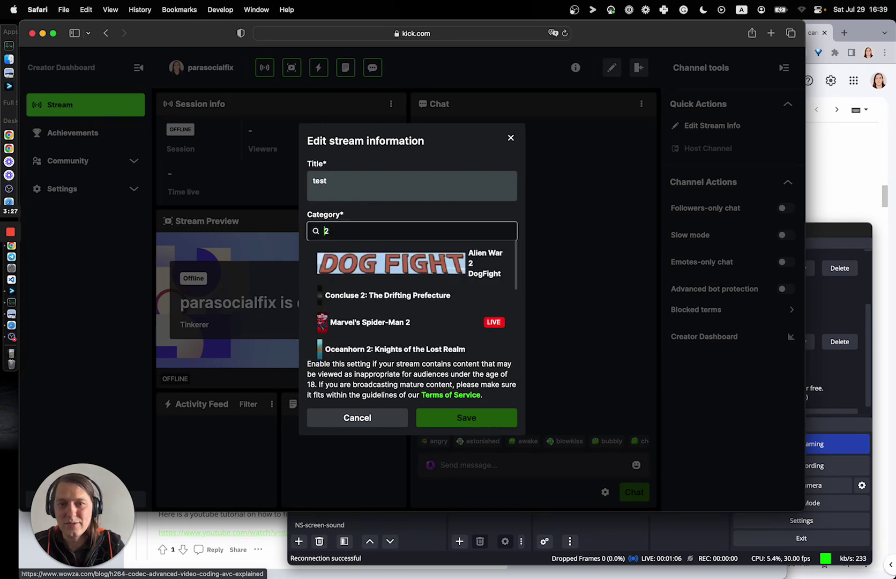
pyautogui.click(388, 420)
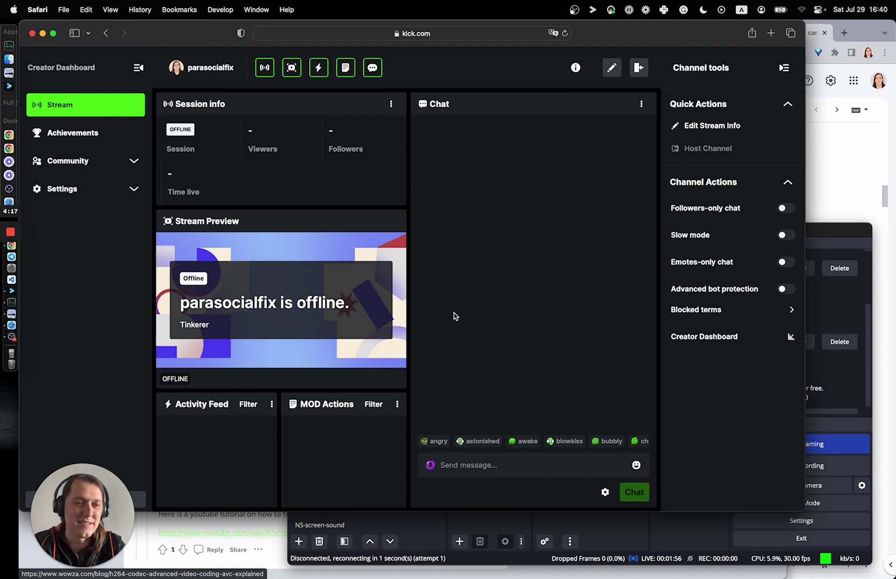
# - Focus OBS and hit Stop Streaming to end the reconnecting Kick stream
pyautogui.click(837, 398)
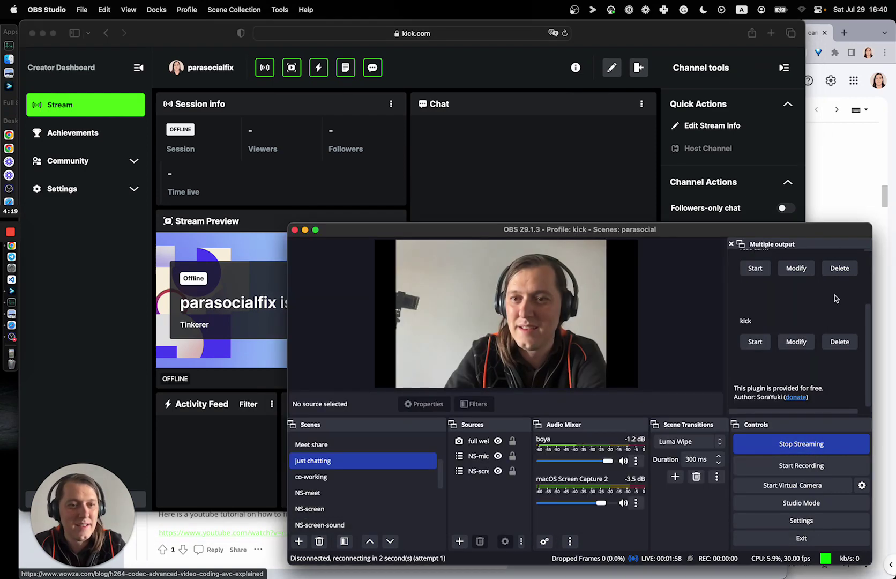
pyautogui.click(791, 448)
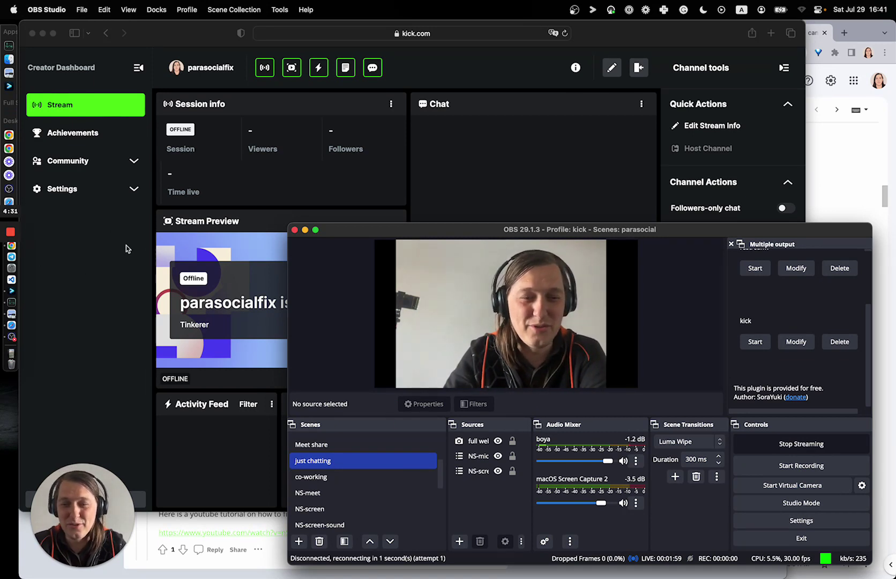
pyautogui.moveTo(12, 235)
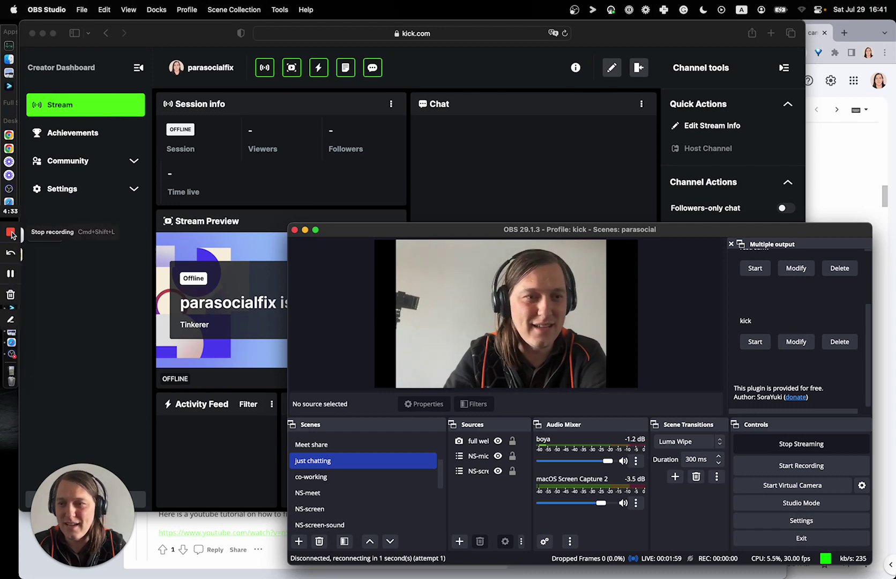